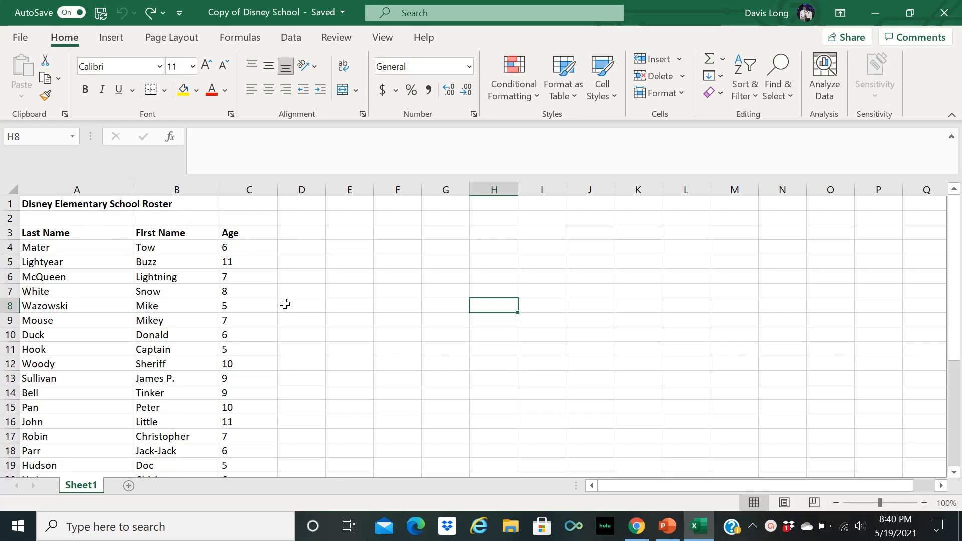
# Sort the roster rows A4:C31 by Last Name on cell values, in A to Z order, using a custom sort
pyautogui.scroll(-6, 285, 304)
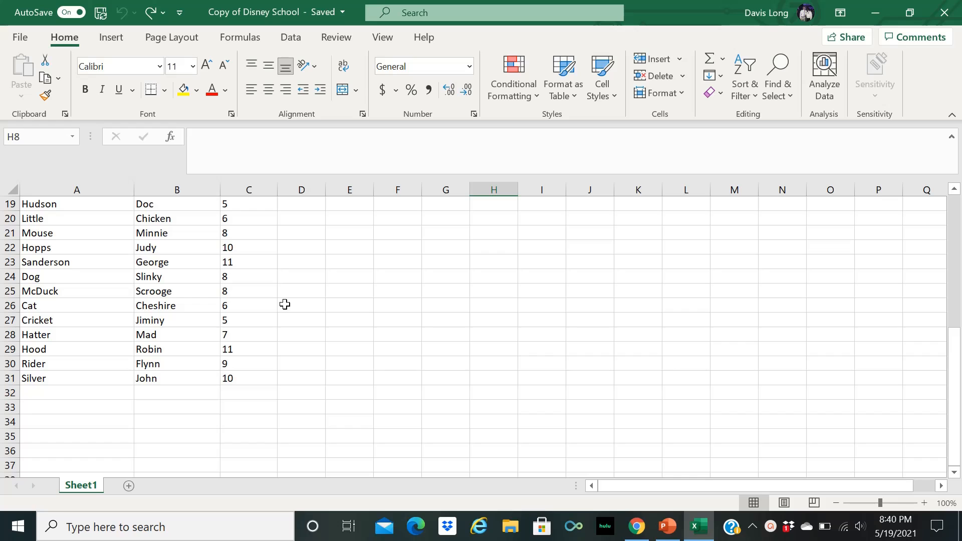
pyautogui.scroll(6, 285, 304)
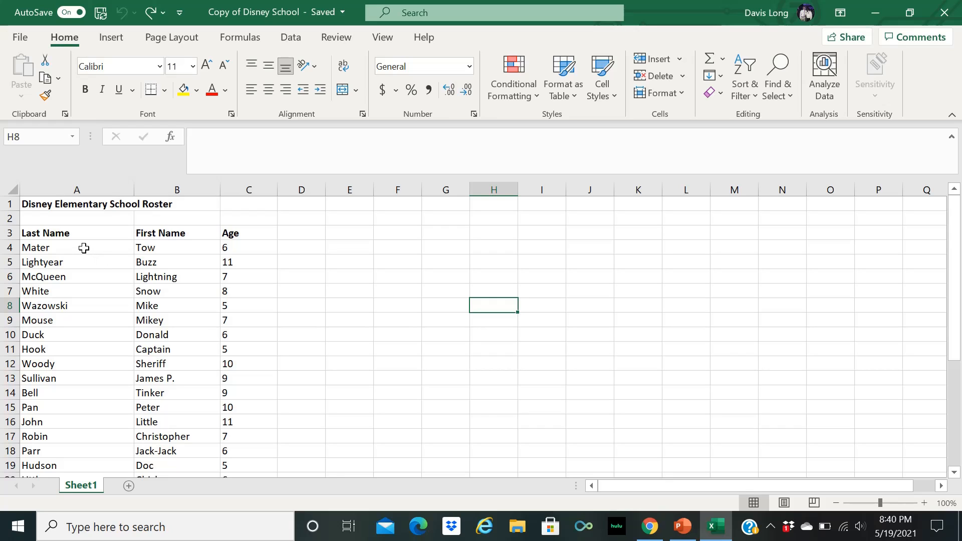
pyautogui.click(83, 249)
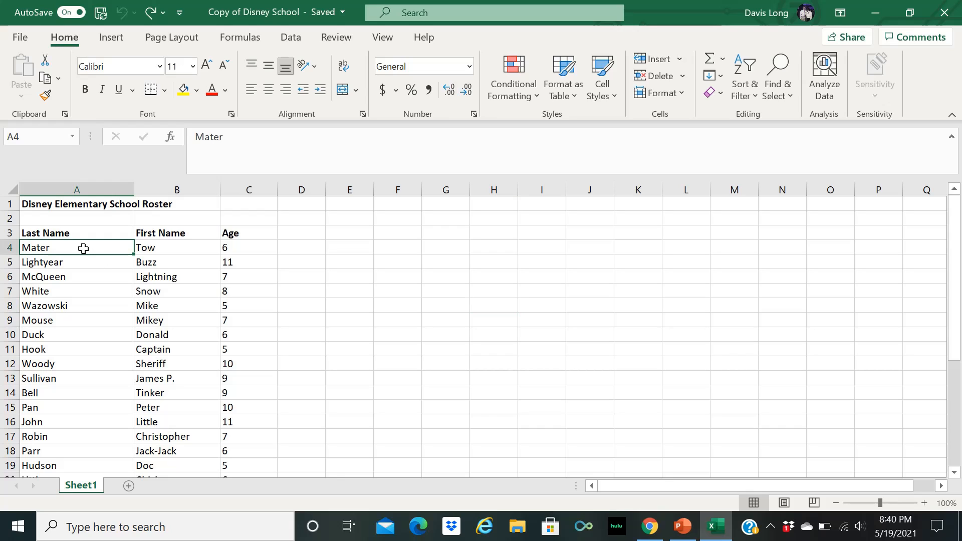
pyautogui.moveTo(83, 248); pyautogui.dragTo(255, 451)
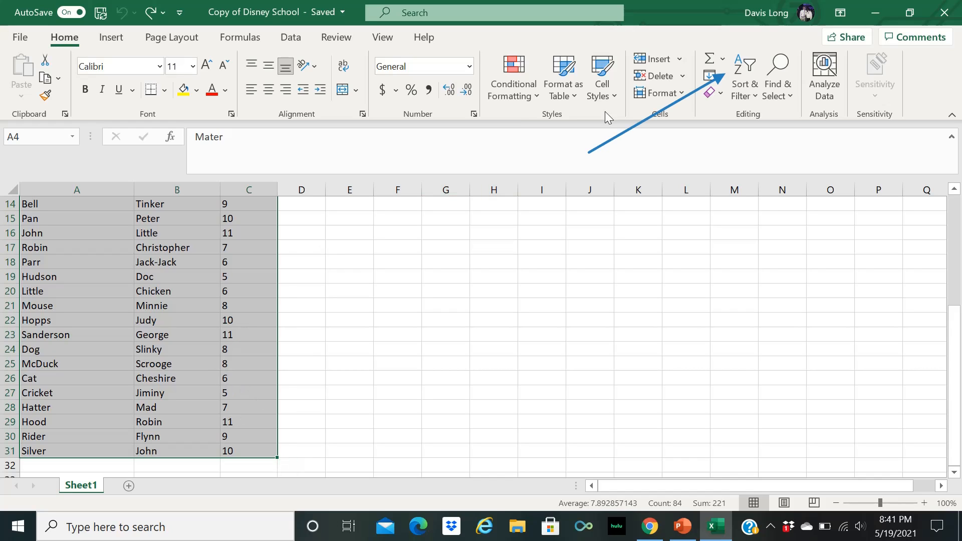
pyautogui.click(753, 98)
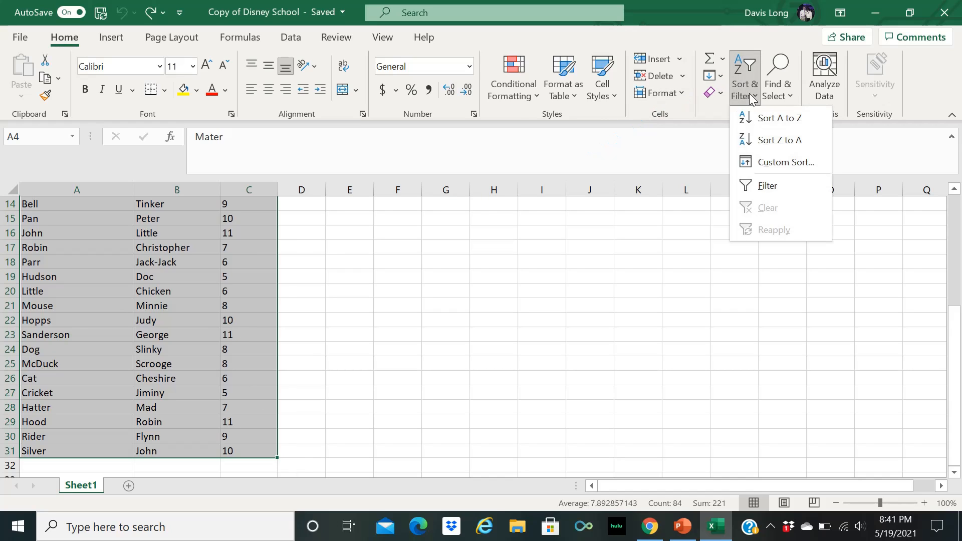
pyautogui.click(781, 161)
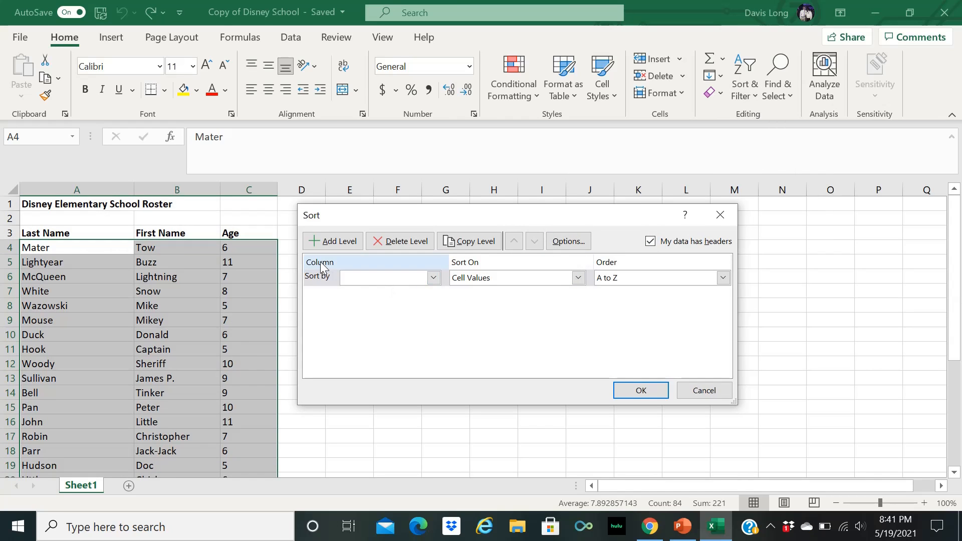
pyautogui.click(434, 277)
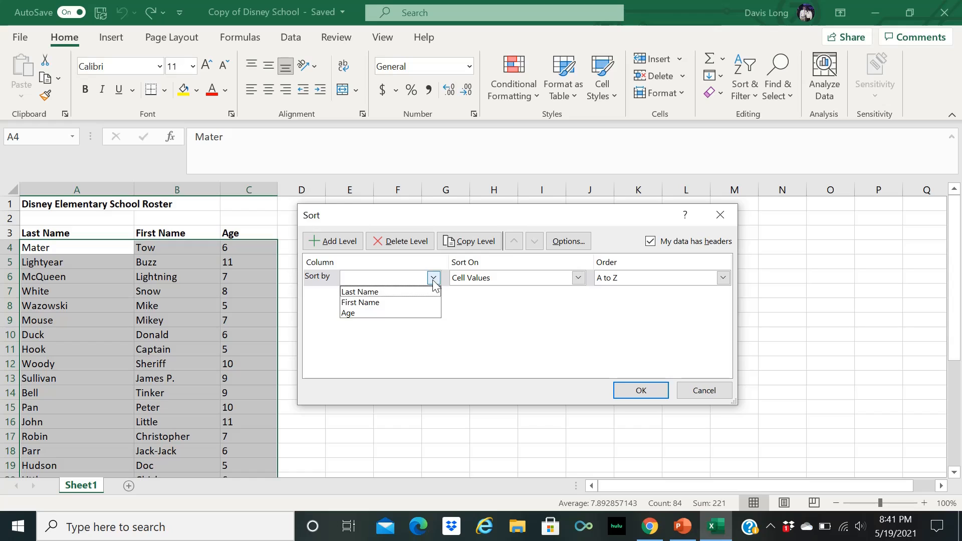
pyautogui.click(401, 291)
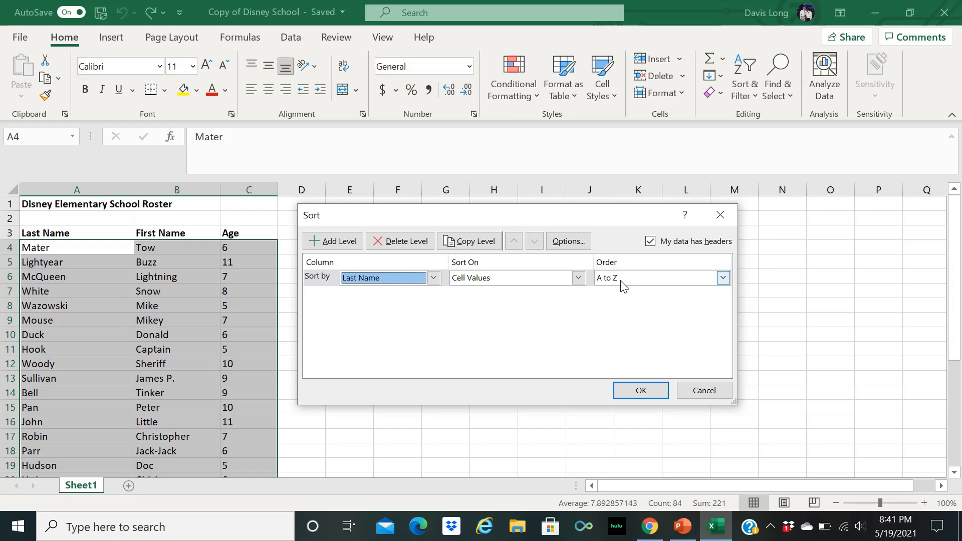
pyautogui.click(723, 278)
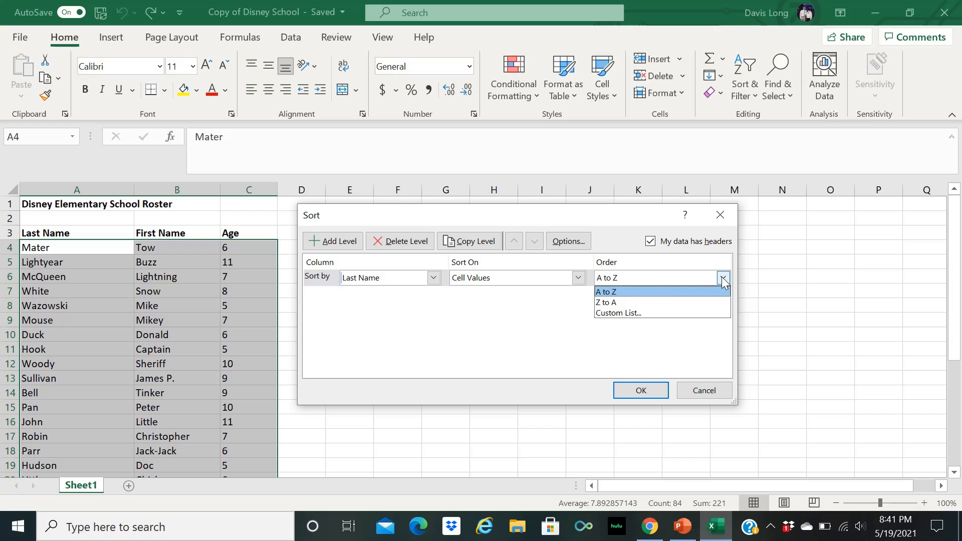
pyautogui.click(660, 292)
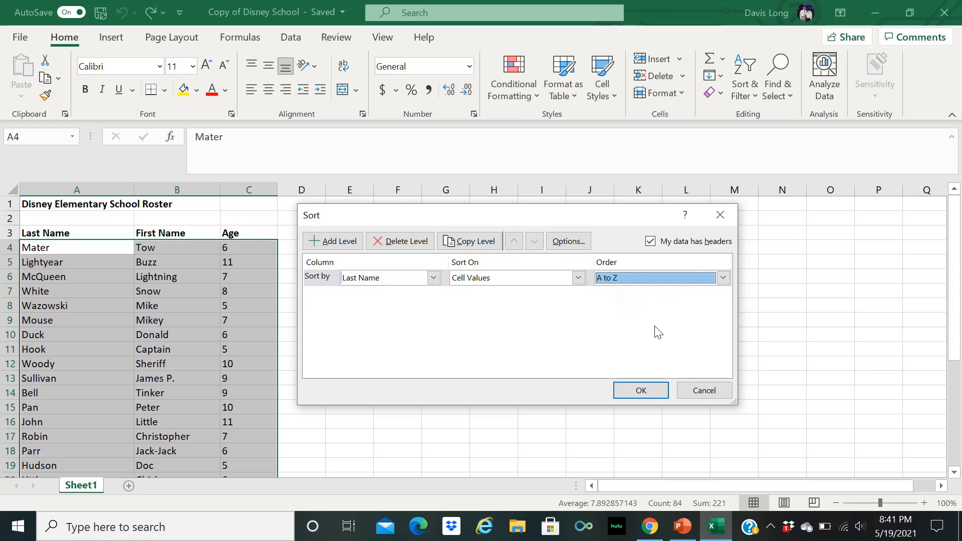
pyautogui.click(641, 390)
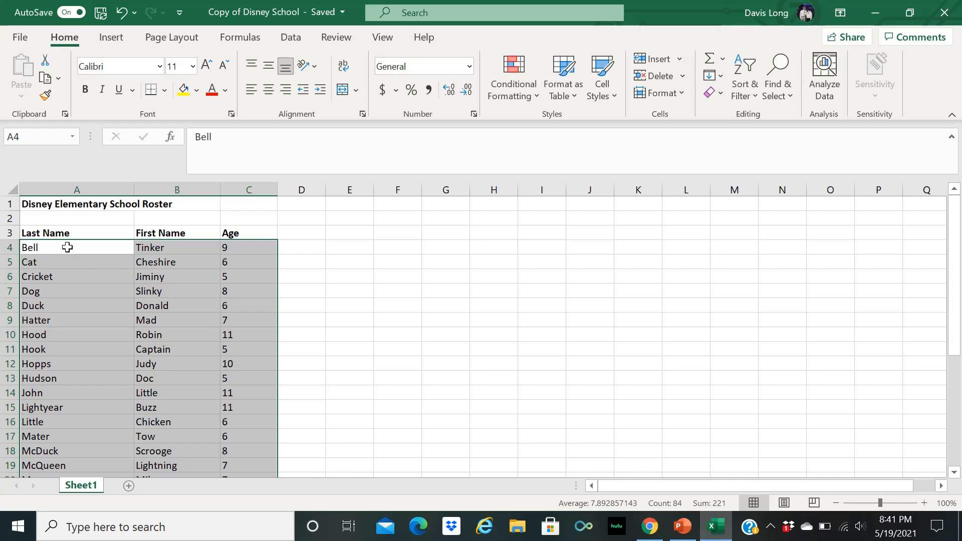
pyautogui.click(293, 274)
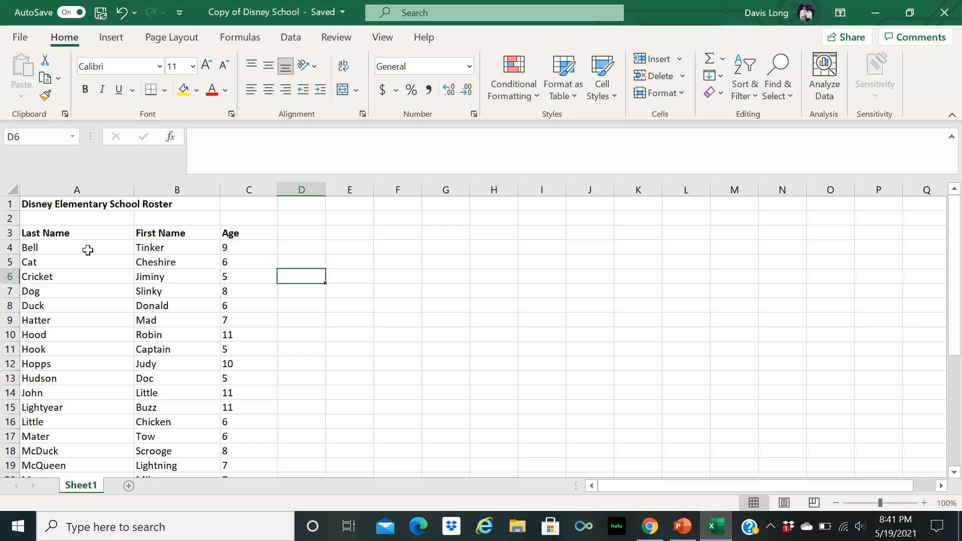
# Custom sort the roster rows A4:C31 by First Name from A to Z and review the reordered list
pyautogui.click(43, 246)
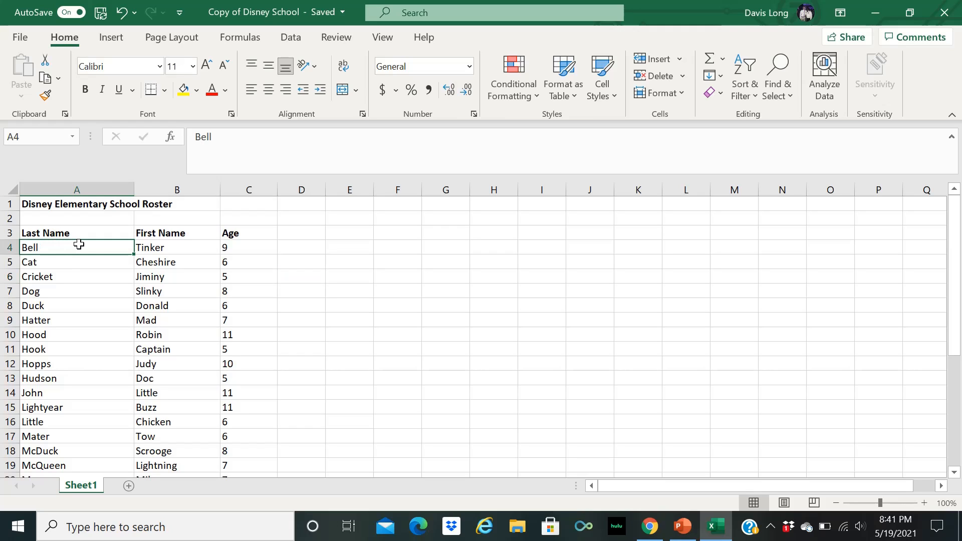
pyautogui.moveTo(111, 249); pyautogui.dragTo(260, 446)
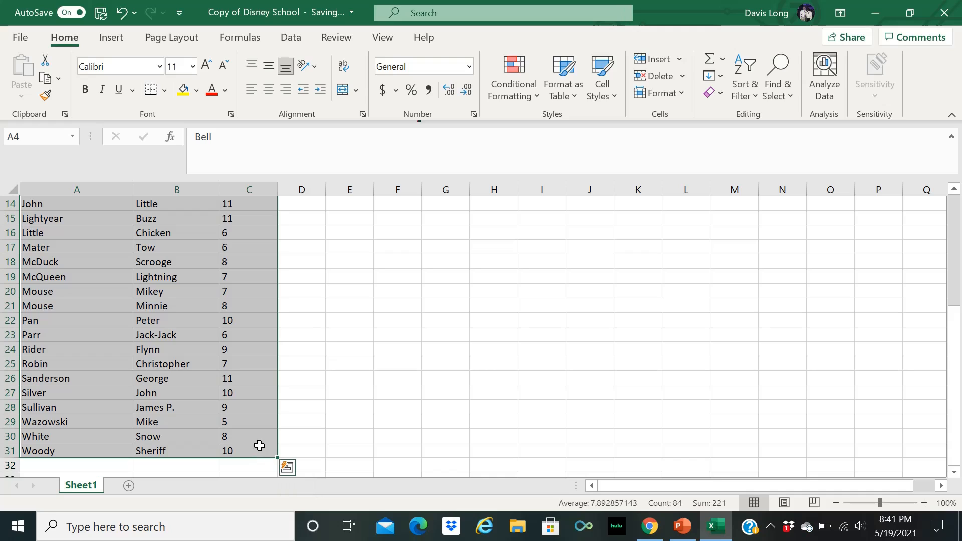
pyautogui.click(746, 95)
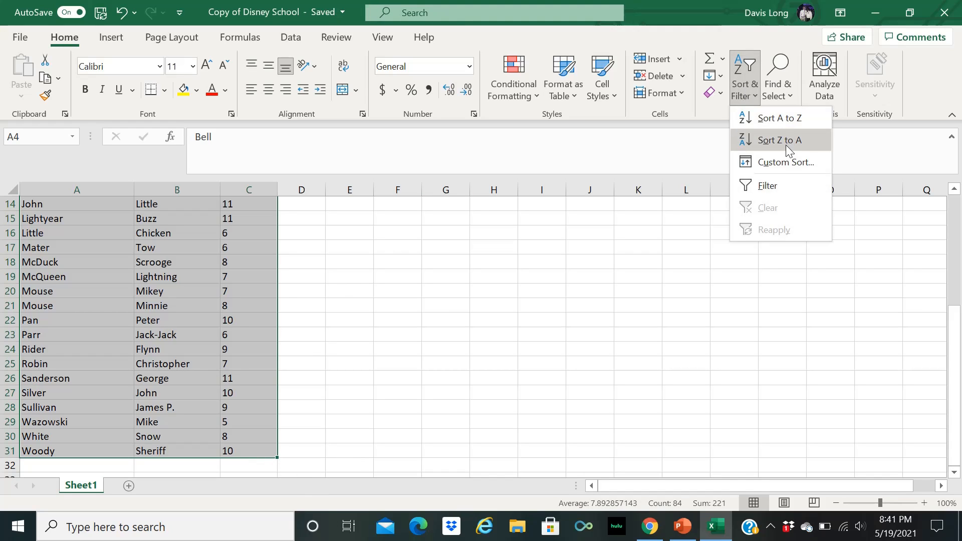
pyautogui.click(787, 161)
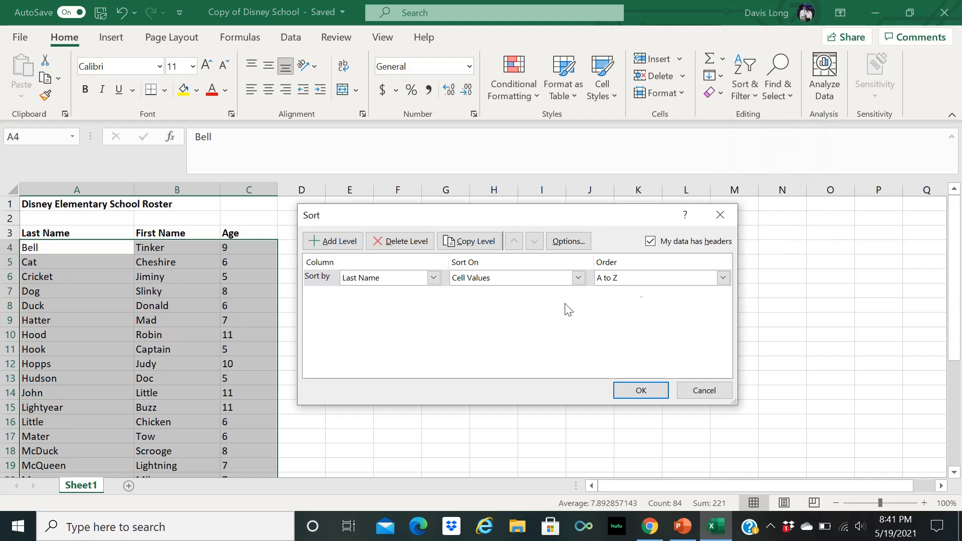
pyautogui.click(433, 278)
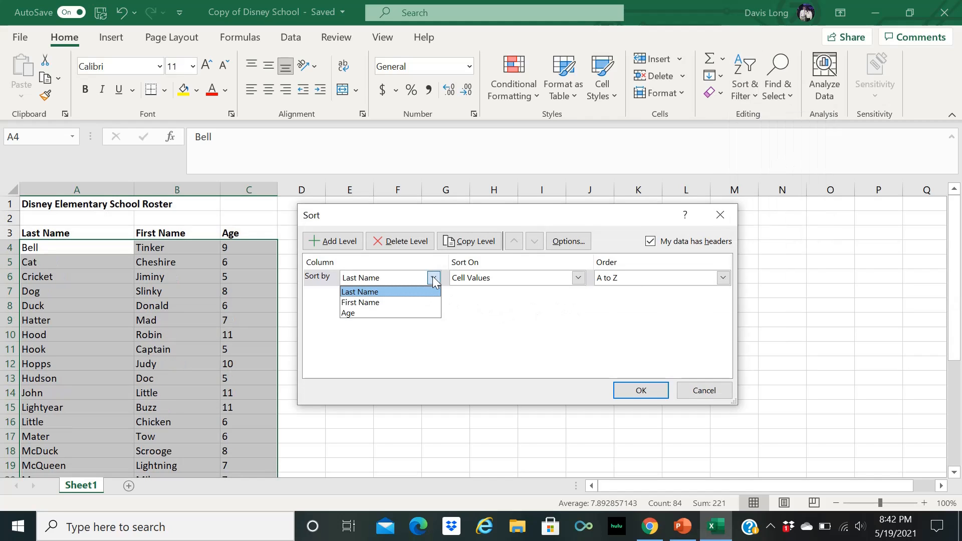
pyautogui.click(396, 303)
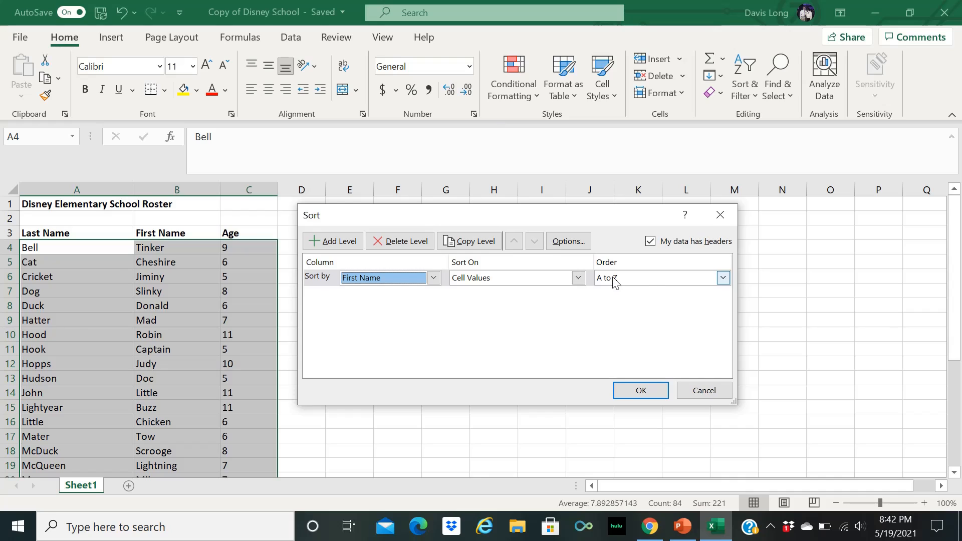
pyautogui.click(643, 391)
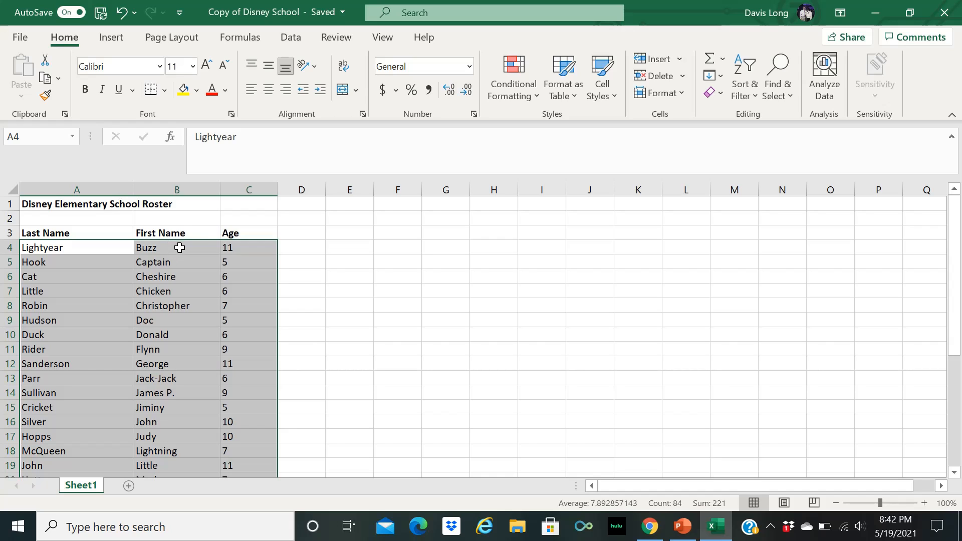
pyautogui.scroll(-6, 180, 250)
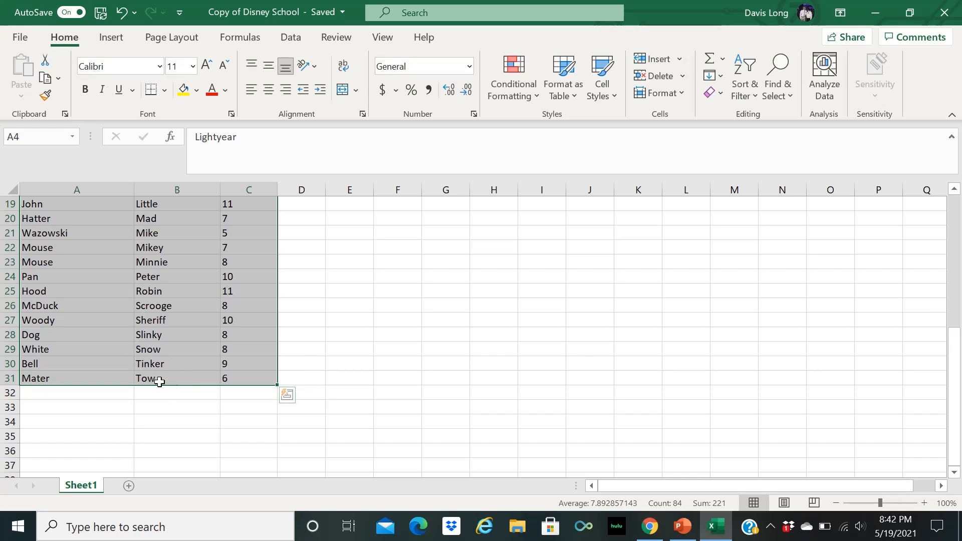
pyautogui.scroll(6, 320, 300)
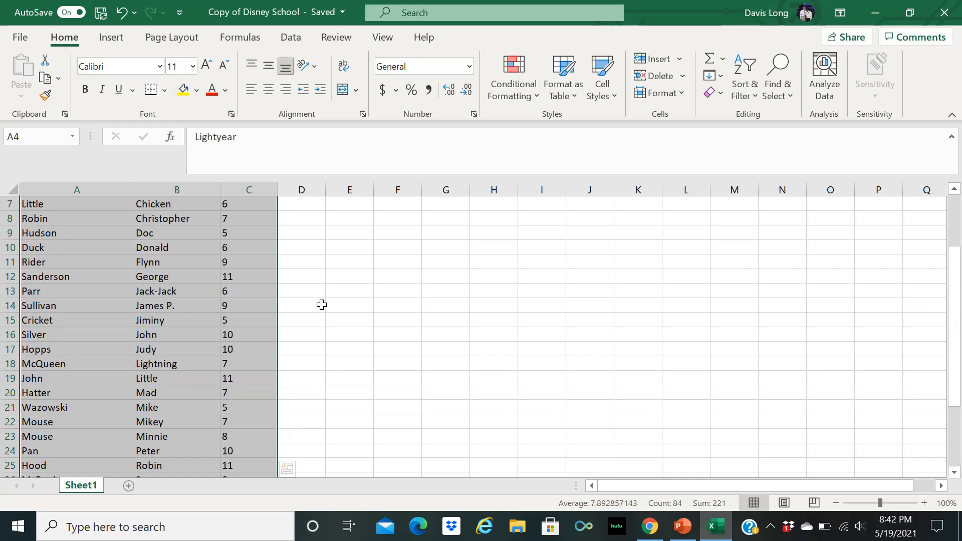
pyautogui.click(316, 300)
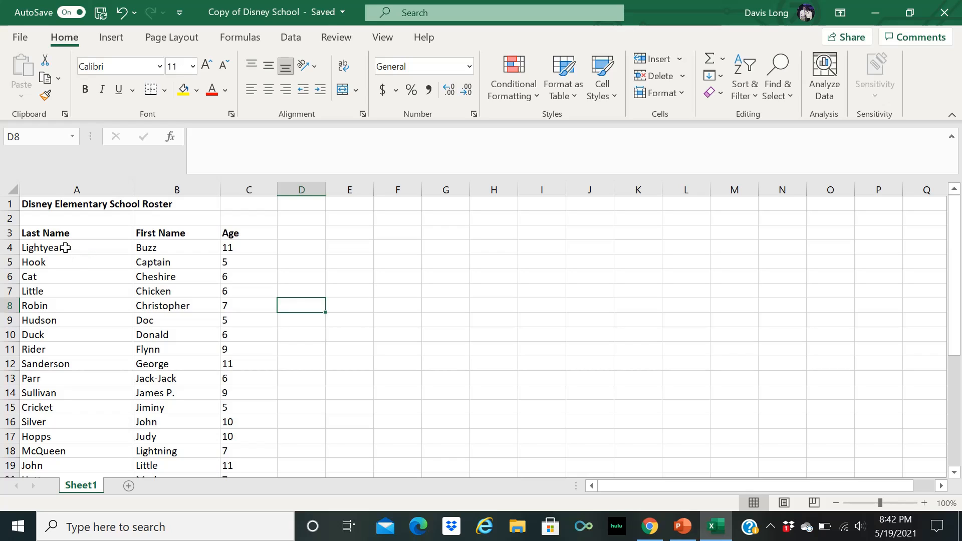
# Custom sort the roster rows A4:C31 by Age from smallest to largest and review the reordered list
pyautogui.click(74, 247)
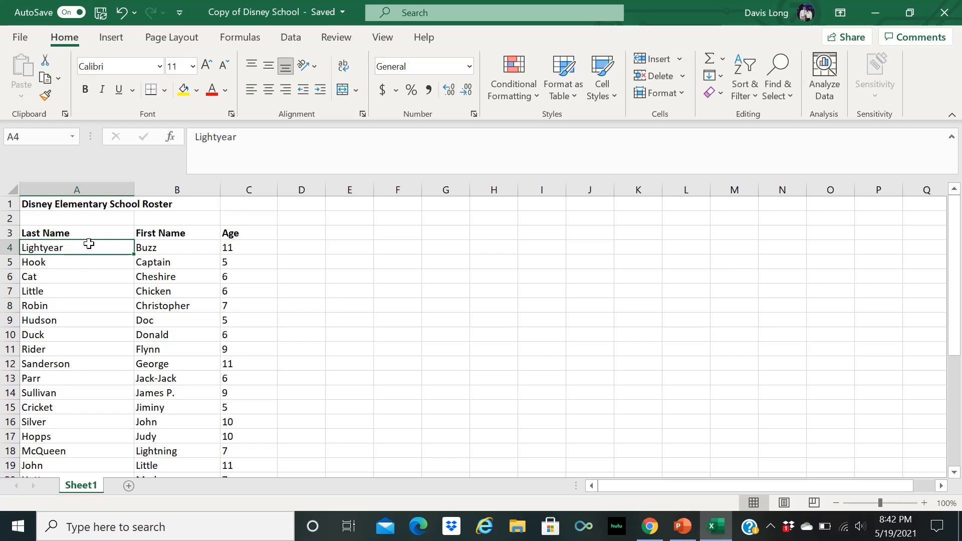
pyautogui.moveTo(89, 244); pyautogui.dragTo(247, 452)
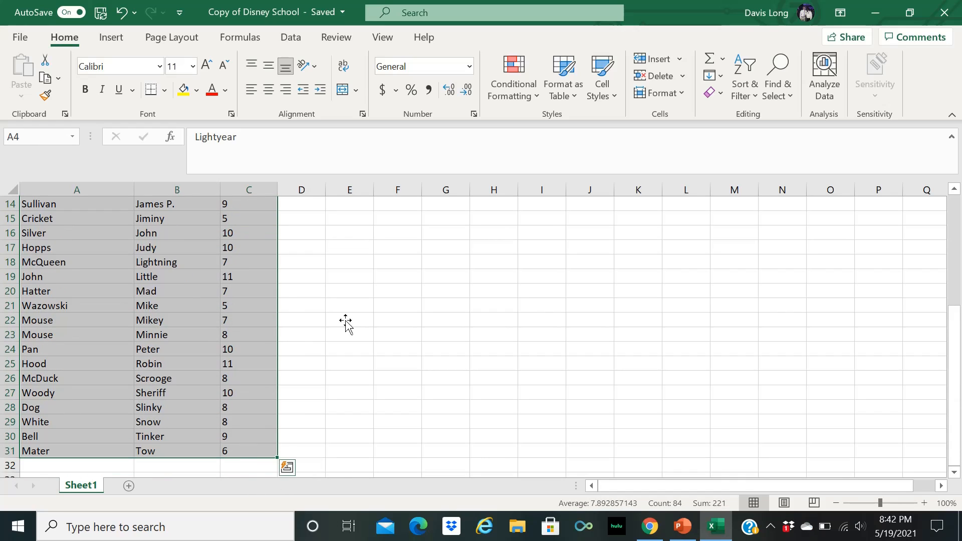
pyautogui.click(740, 92)
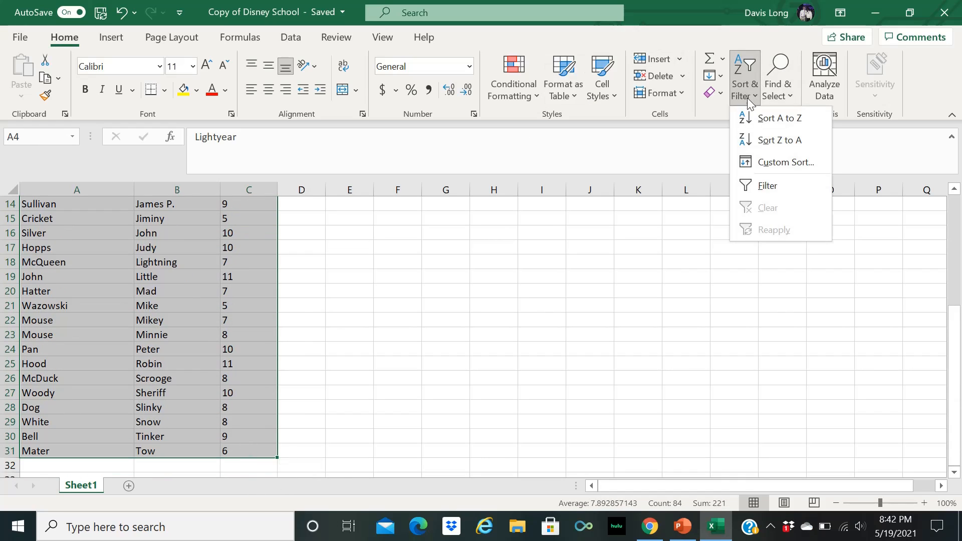
pyautogui.click(770, 163)
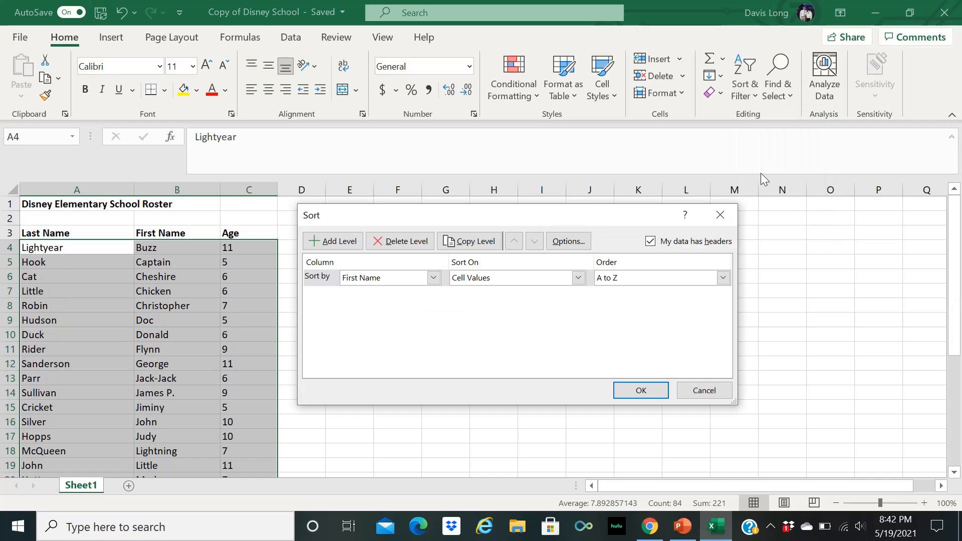
pyautogui.click(434, 278)
pyautogui.click(380, 315)
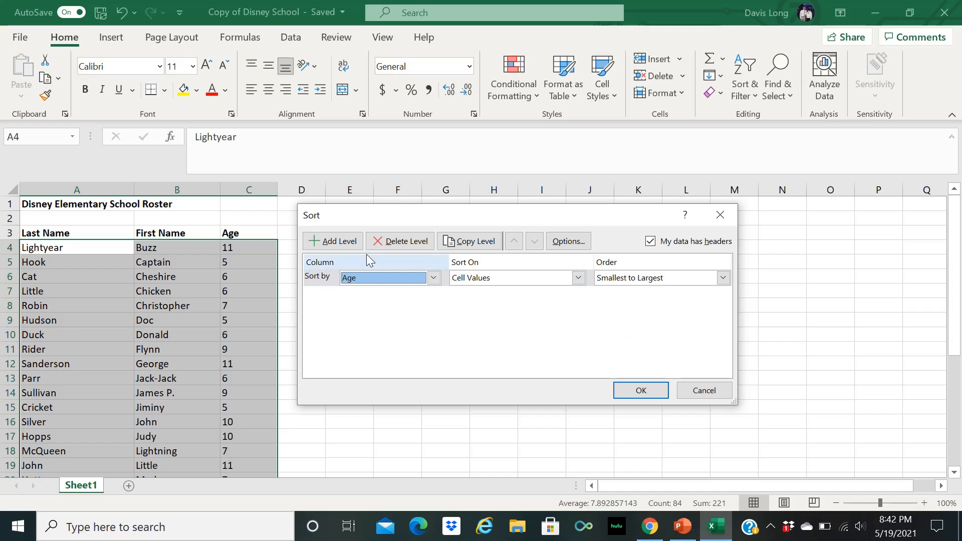
pyautogui.click(642, 391)
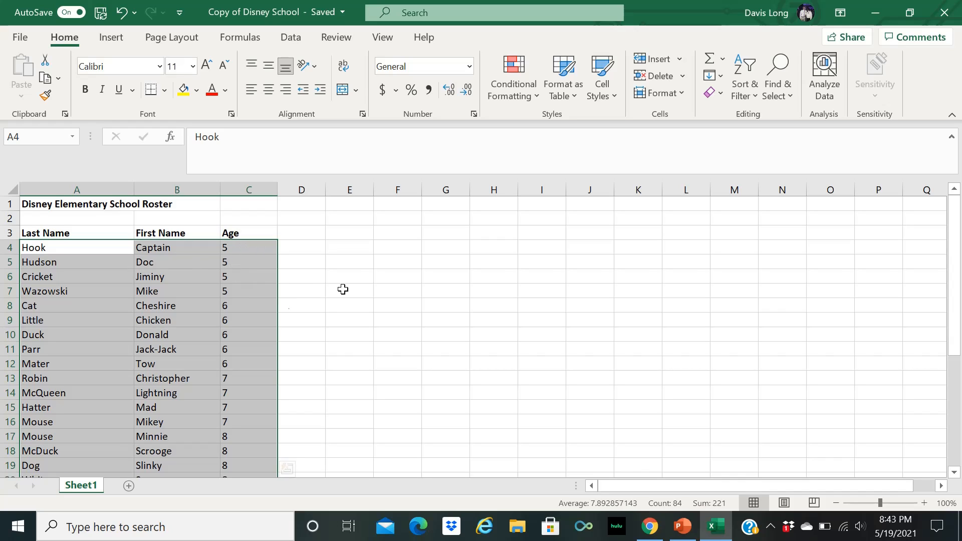
pyautogui.scroll(-2, 310, 307)
pyautogui.scroll(-5, 309, 307)
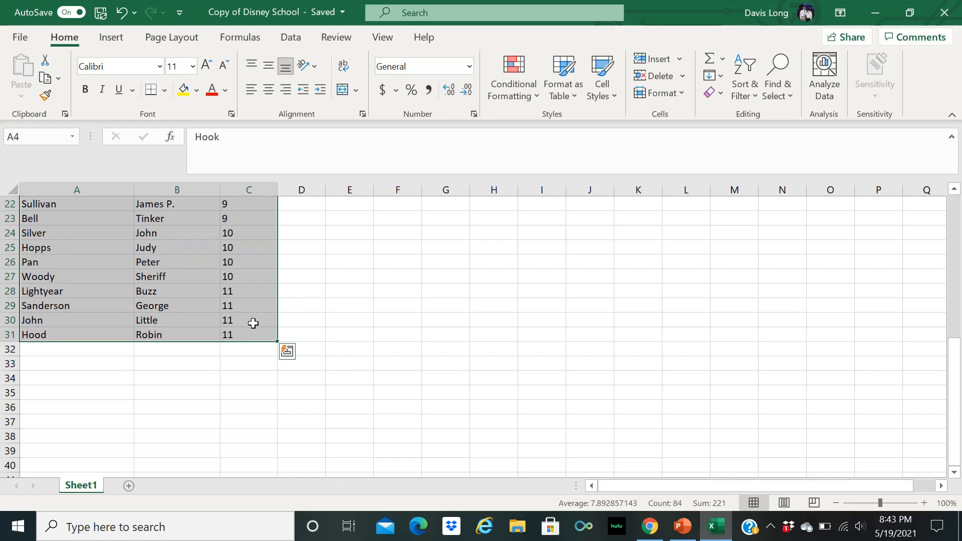
pyautogui.scroll(7, 315, 307)
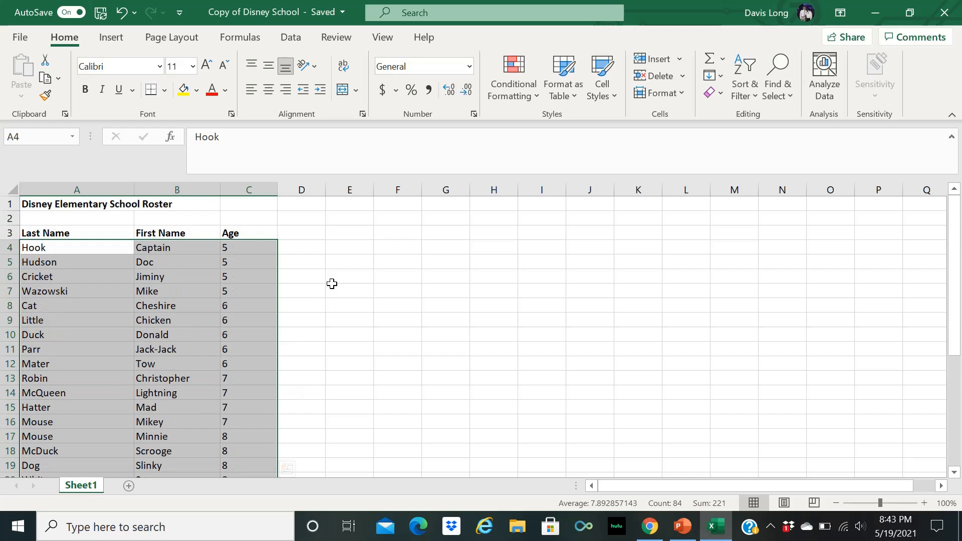
pyautogui.click(301, 277)
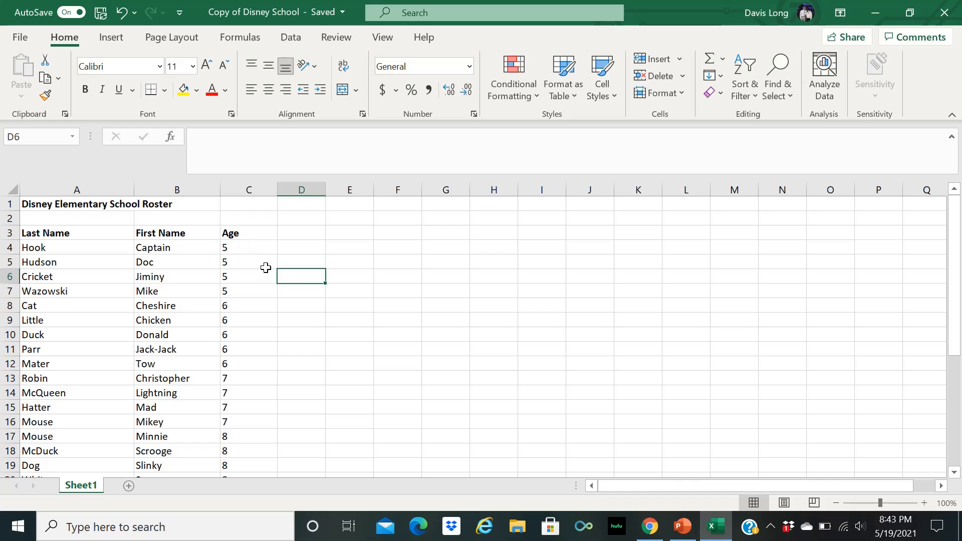
# Apply a two-level custom sort to roster rows A4:C31: Last Name A to Z, then Age smallest to largest
pyautogui.moveTo(62, 250); pyautogui.dragTo(248, 451)
pyautogui.click(741, 93)
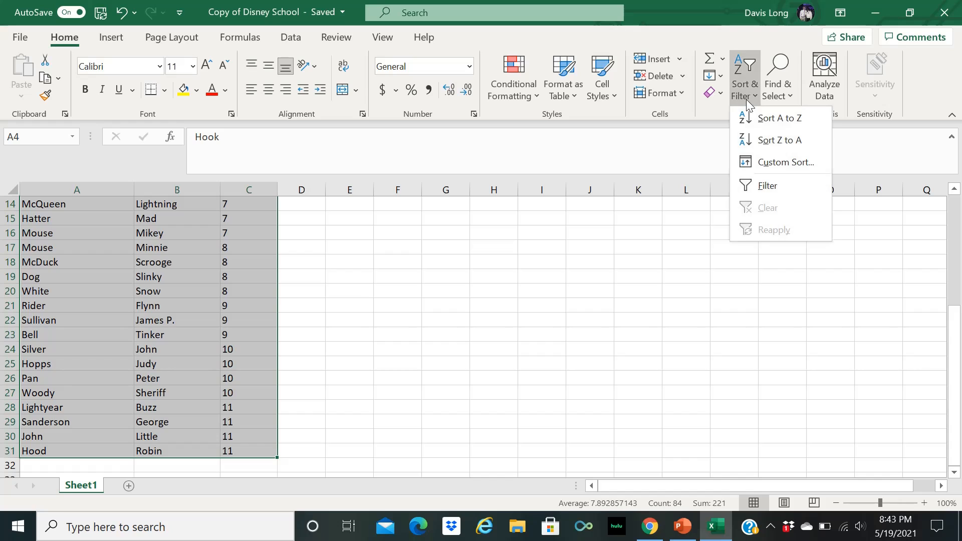
pyautogui.click(777, 162)
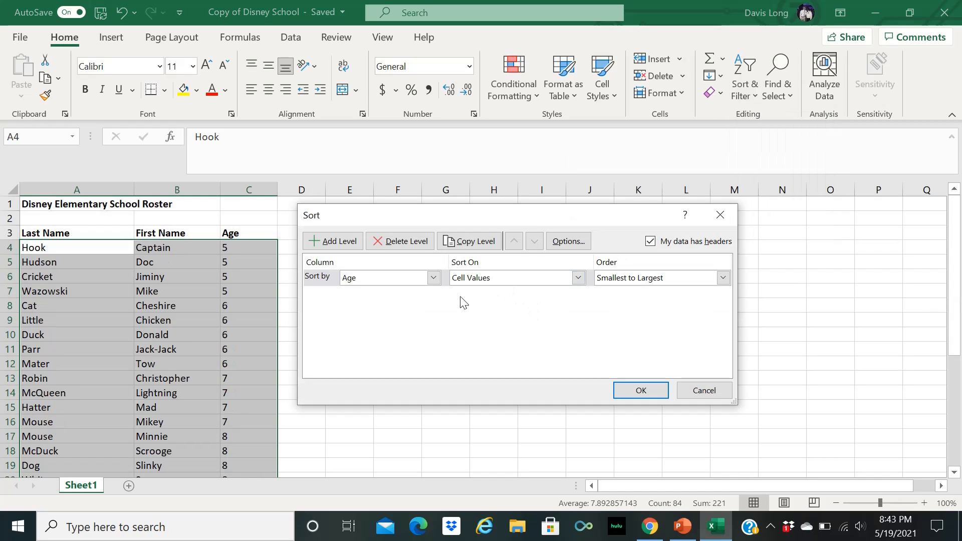
pyautogui.click(434, 278)
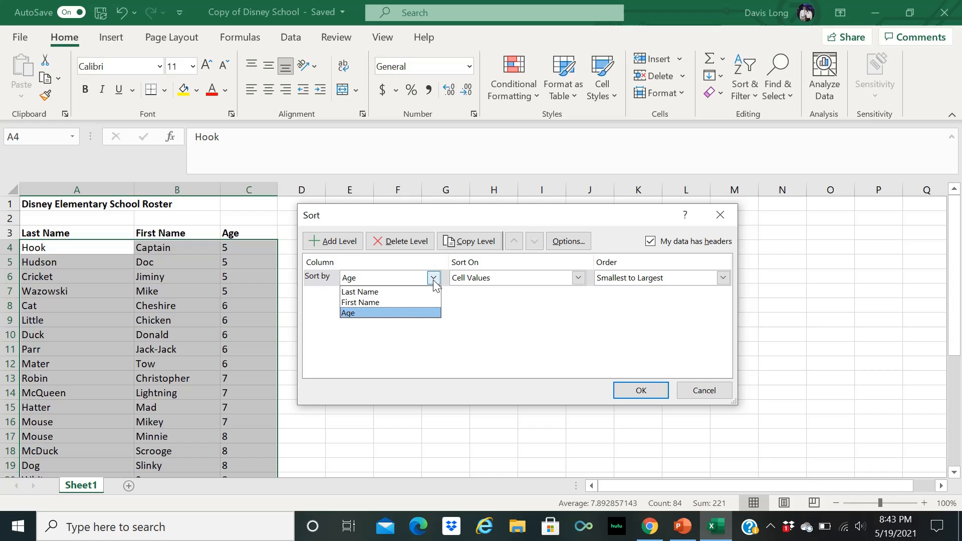
pyautogui.click(392, 292)
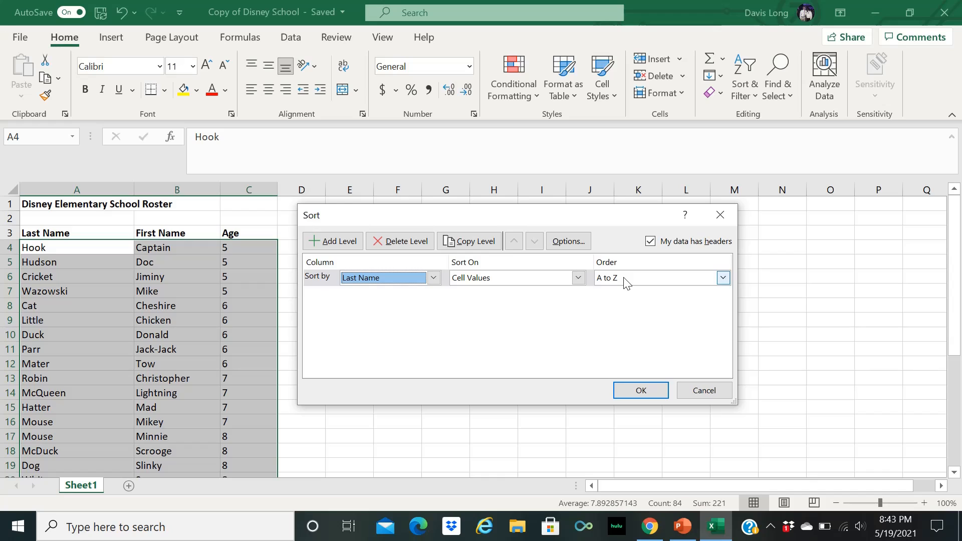
pyautogui.click(345, 245)
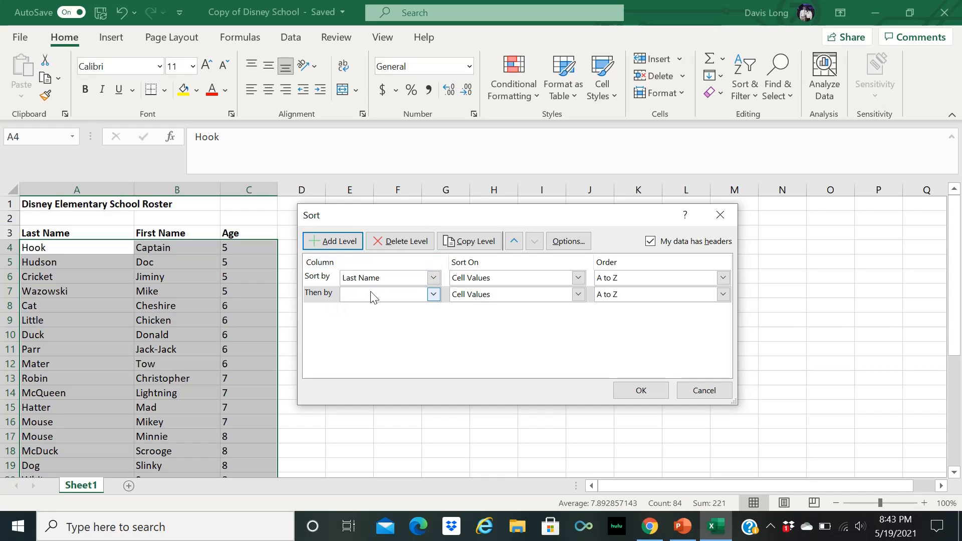
pyautogui.click(434, 294)
pyautogui.click(381, 331)
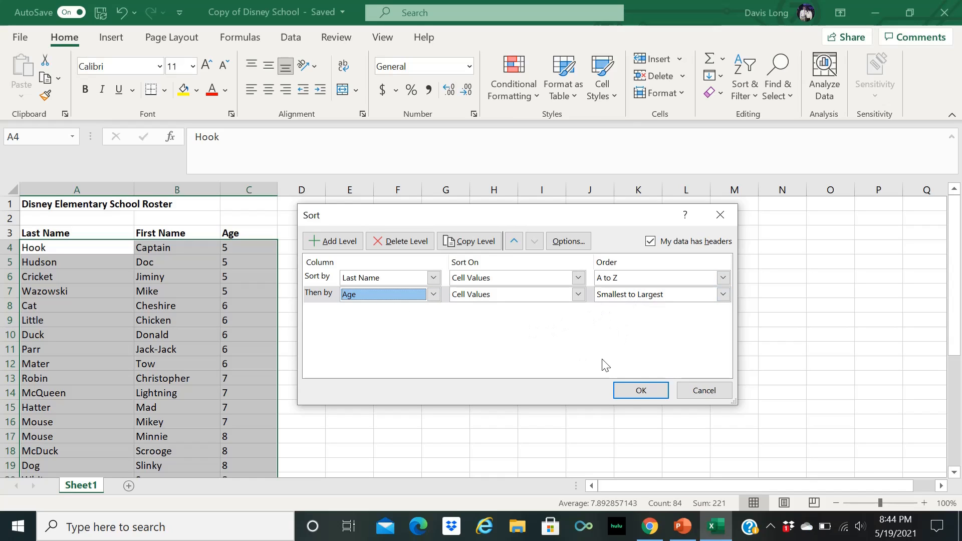
pyautogui.click(627, 390)
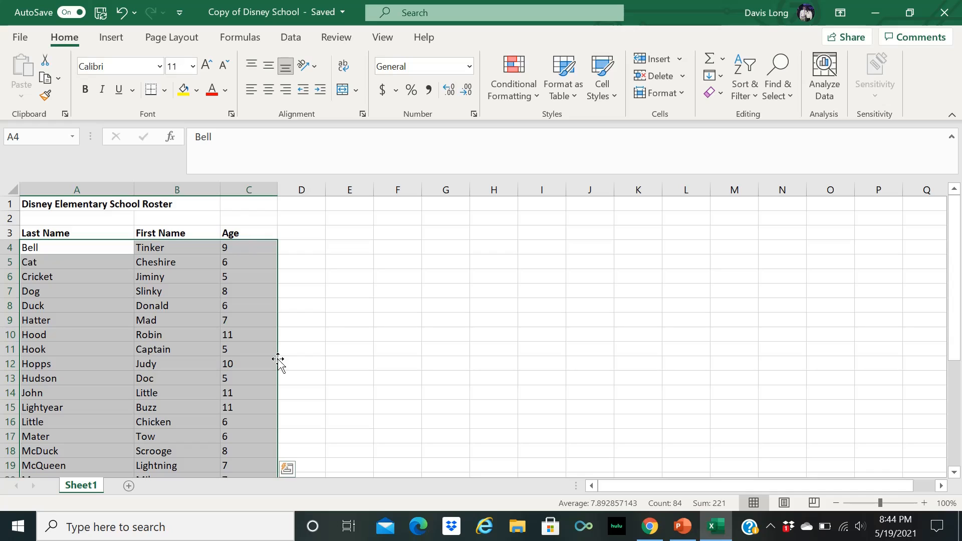
pyautogui.click(341, 320)
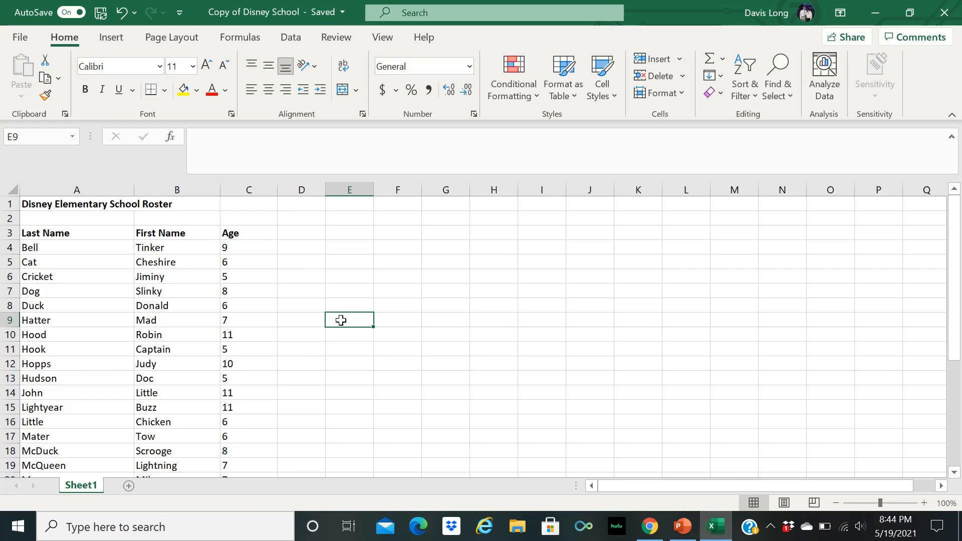